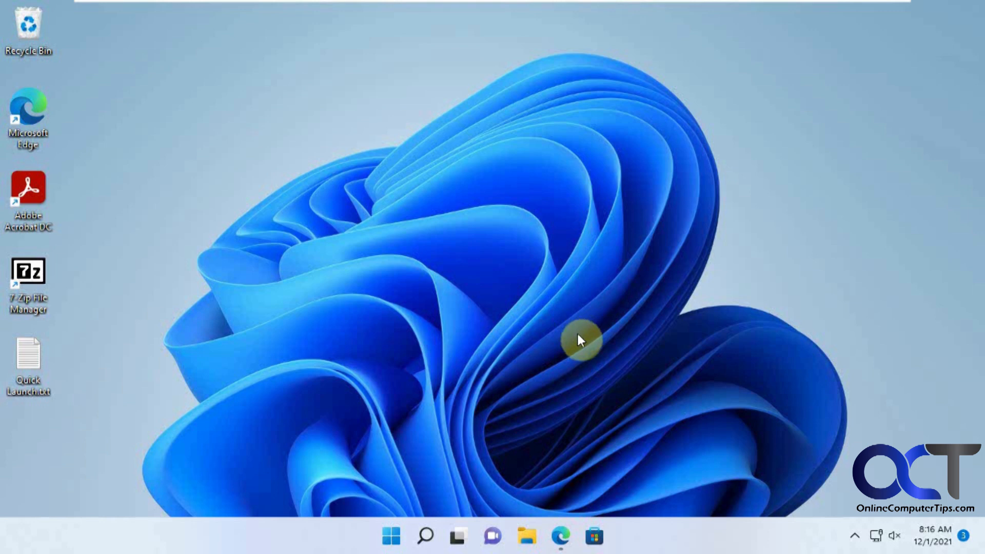
{"action": "right_click", "coordinate": [702, 550]}
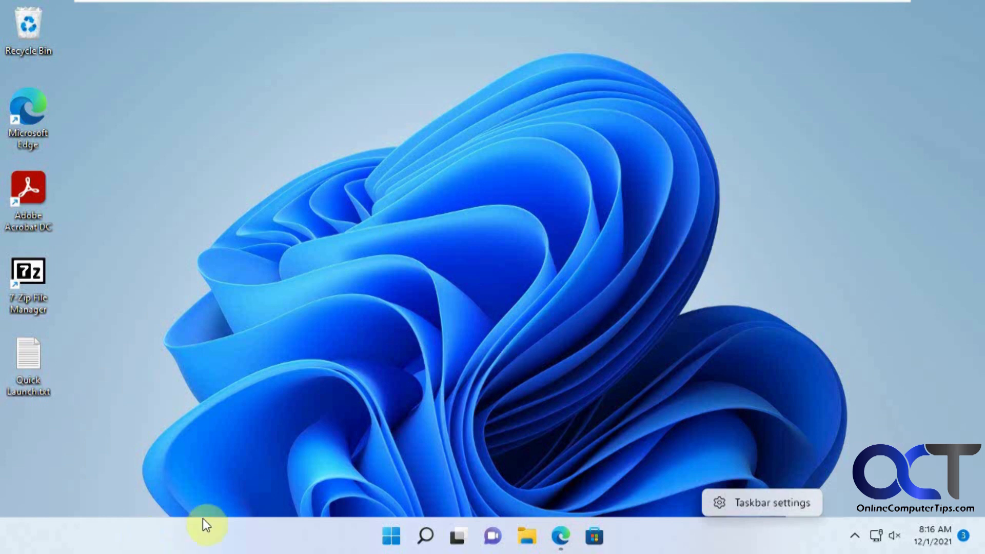
{"action": "left_click", "coordinate": [694, 548]}
{"action": "right_click", "coordinate": [696, 542]}
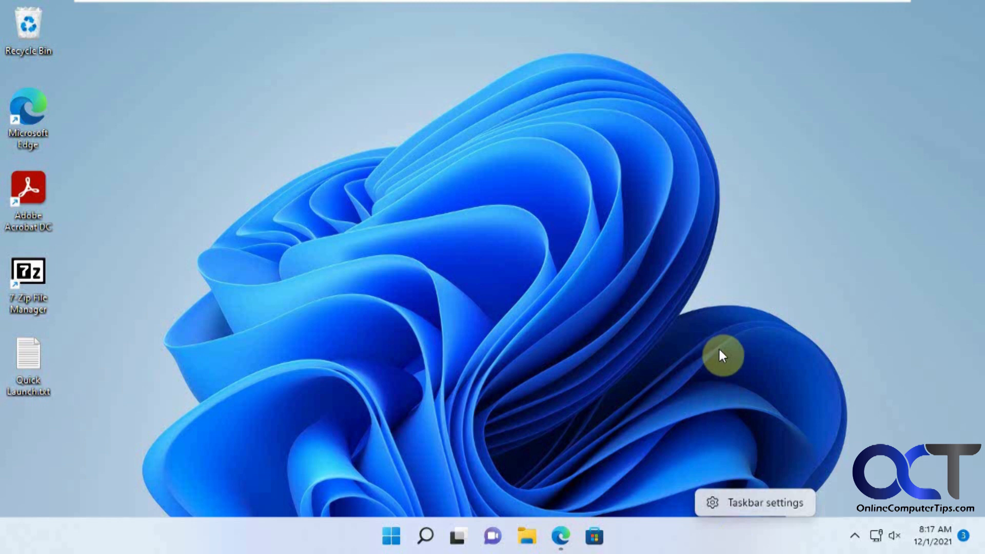
{"action": "left_click", "coordinate": [661, 541]}
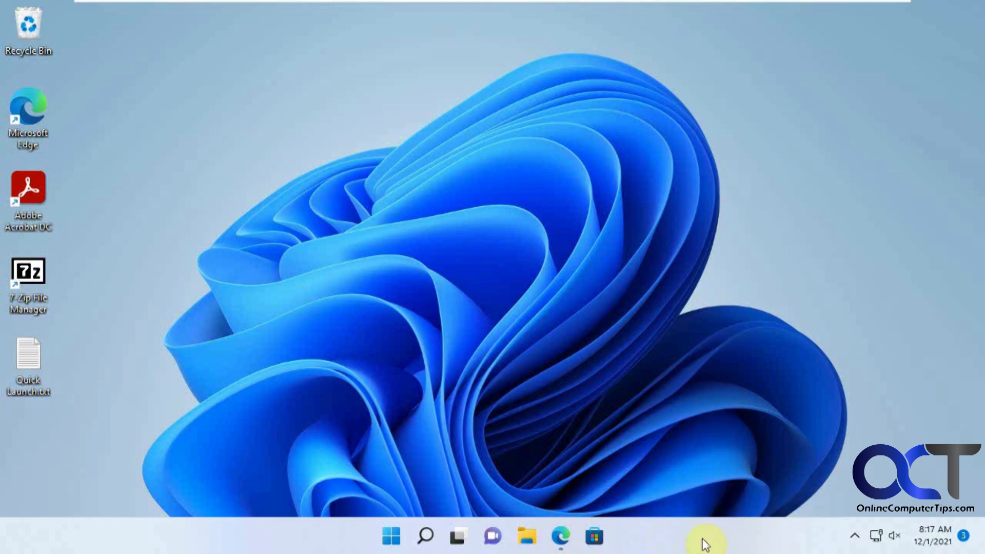
Switch to Microsoft Edge and download the Explorer Patcher setup program through the link in the GitHub README's How to section.
{"action": "left_click", "coordinate": [568, 537]}
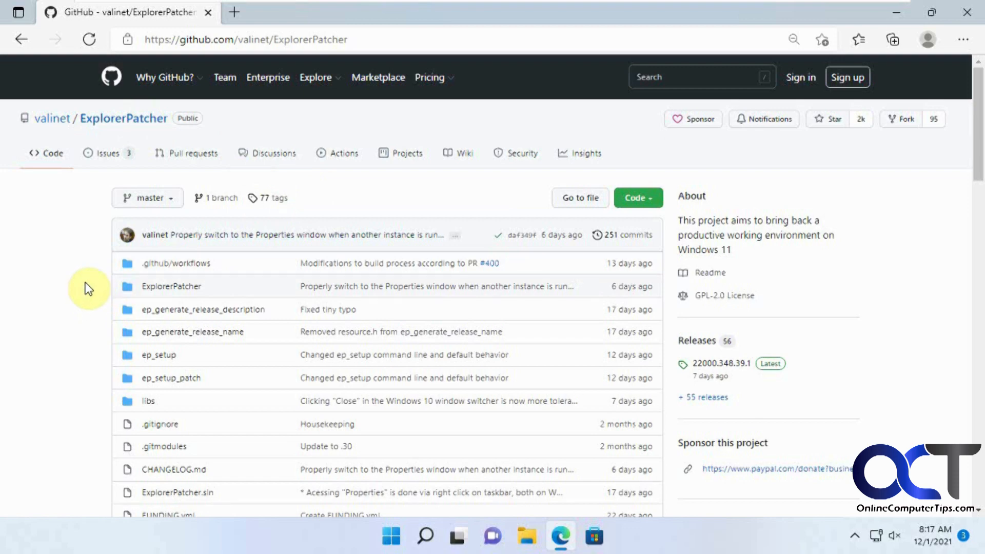
{"action": "scroll", "coordinate": [88, 288], "scroll_direction": "down", "scroll_amount": 3}
{"action": "scroll", "coordinate": [90, 287], "scroll_direction": "up", "scroll_amount": 3}
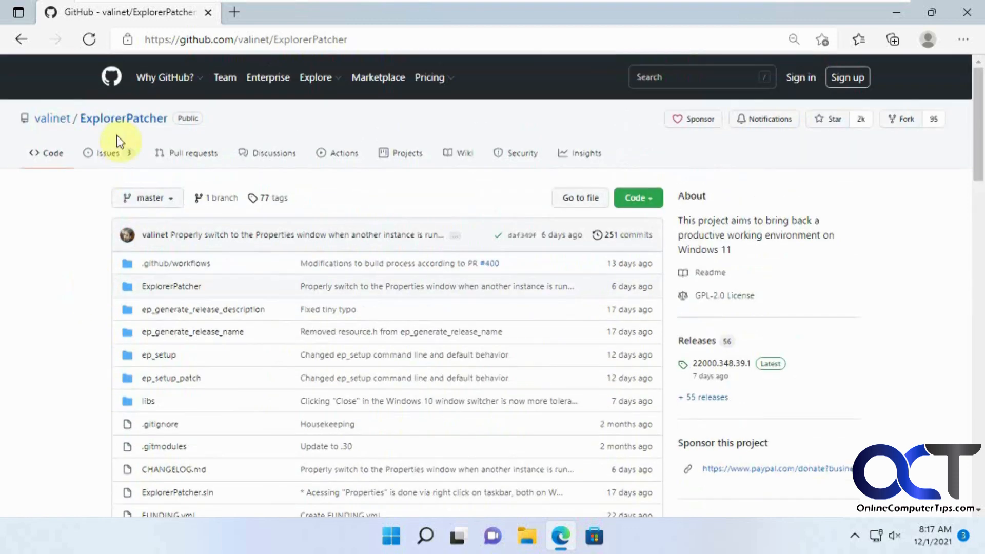
{"action": "scroll", "coordinate": [76, 322], "scroll_direction": "down", "scroll_amount": 7}
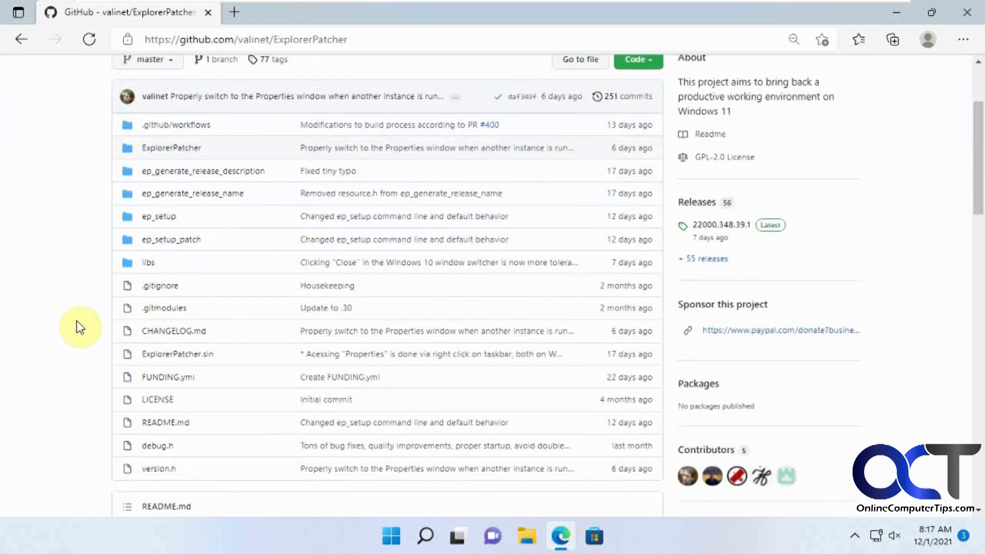
{"action": "scroll", "coordinate": [82, 323], "scroll_direction": "down", "scroll_amount": 4}
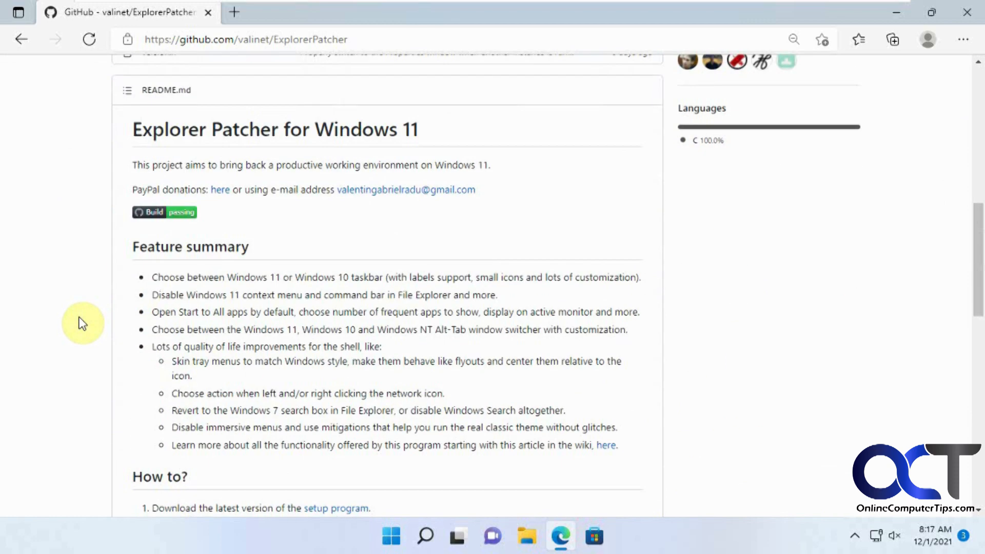
{"action": "scroll", "coordinate": [82, 323], "scroll_direction": "down", "scroll_amount": 3}
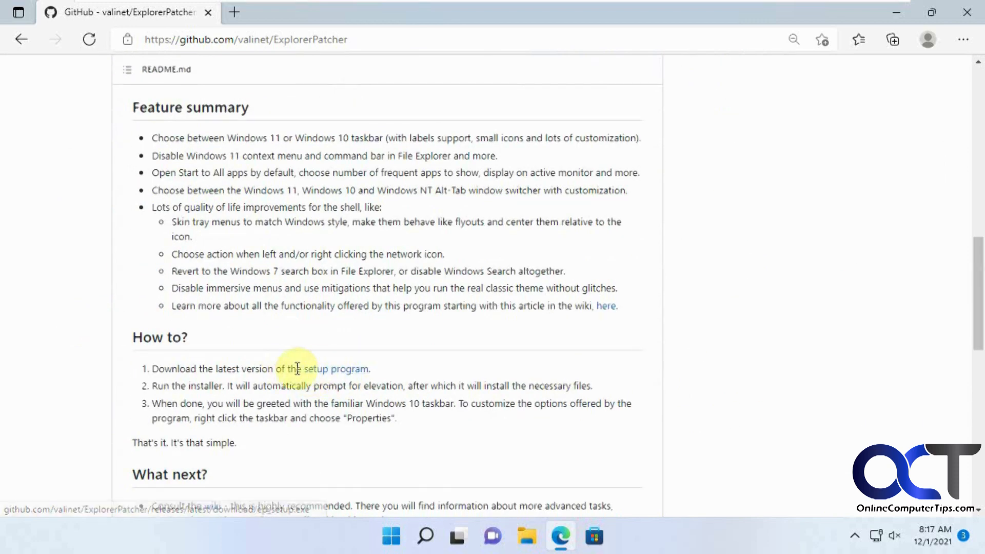
{"action": "left_click", "coordinate": [341, 373]}
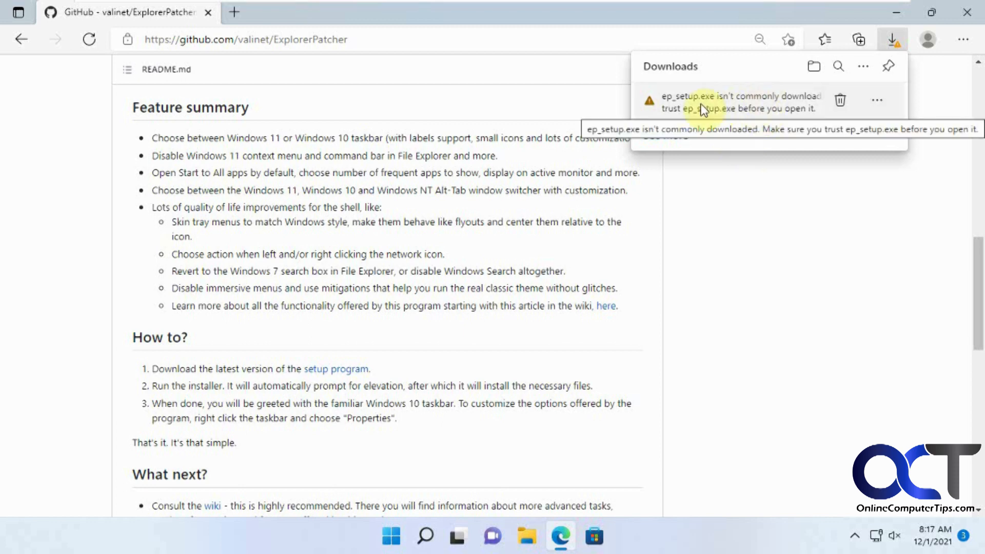
Keep the flagged ep_setup.exe download despite the SmartScreen warning.
{"action": "left_click", "coordinate": [878, 101]}
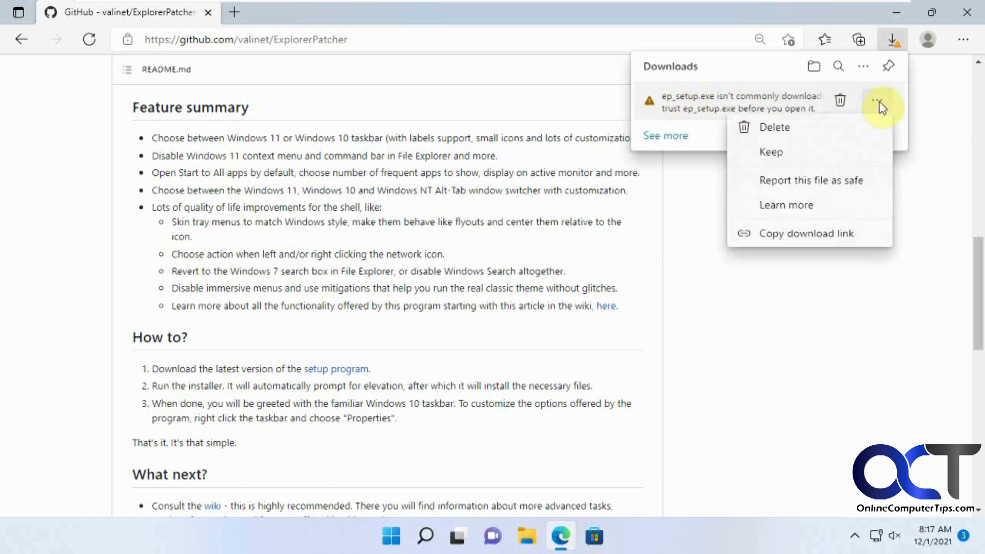
{"action": "left_click", "coordinate": [777, 150]}
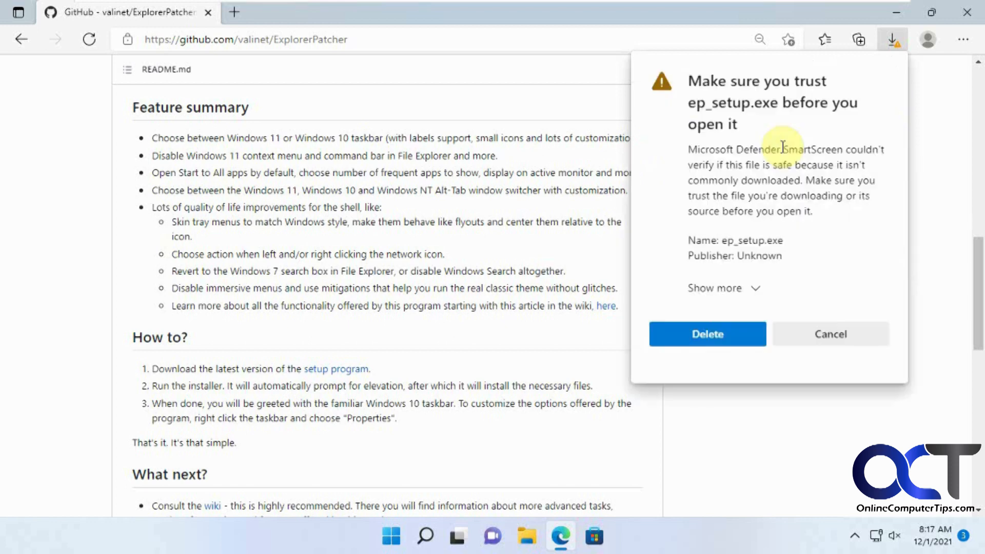
{"action": "left_click", "coordinate": [758, 290]}
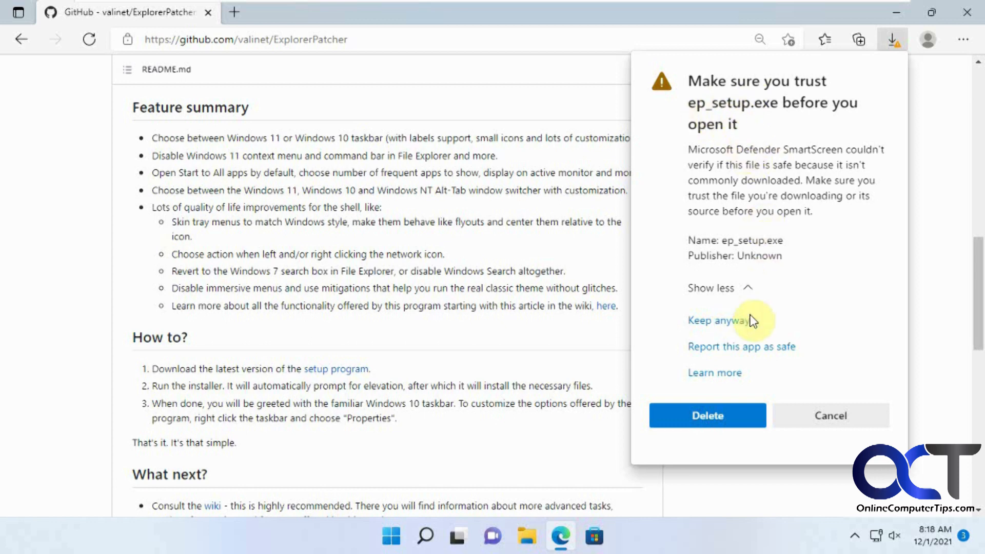
{"action": "left_click", "coordinate": [728, 321]}
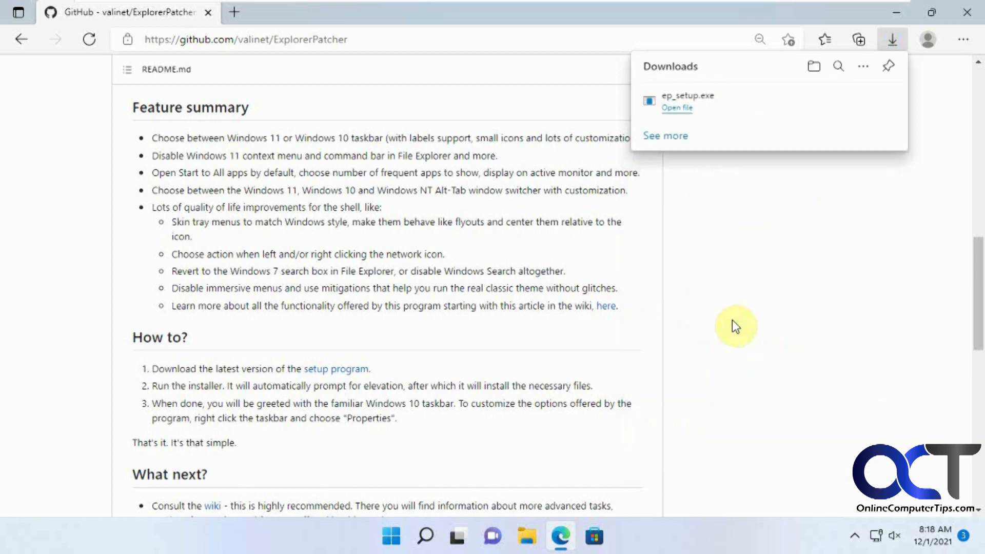
Run the downloaded ep_setup.exe installer and minimize the browser window.
{"action": "left_click", "coordinate": [685, 109]}
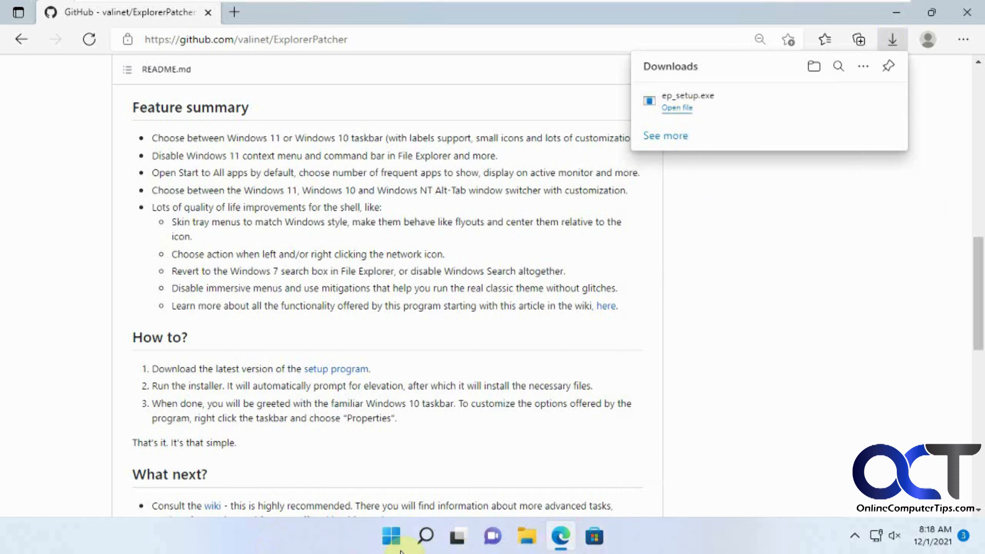
{"action": "left_click", "coordinate": [675, 110]}
{"action": "left_click", "coordinate": [422, 396]}
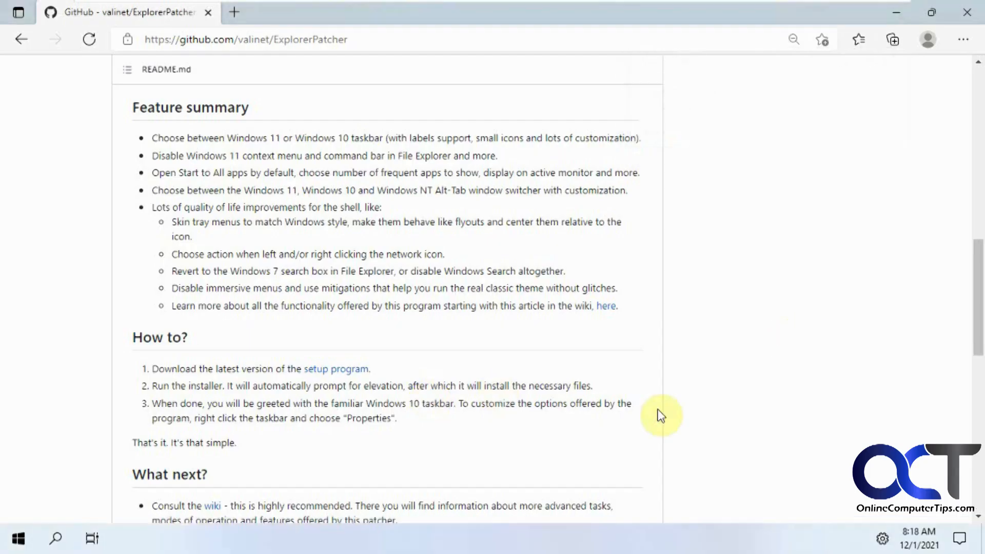
{"action": "left_click", "coordinate": [900, 22]}
{"action": "right_click", "coordinate": [434, 546]}
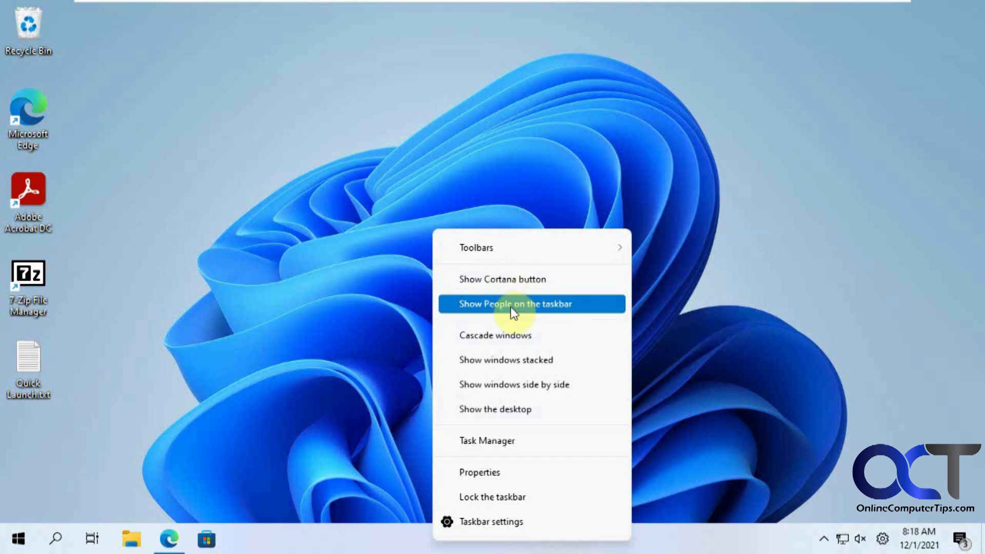
{"action": "left_click", "coordinate": [347, 550]}
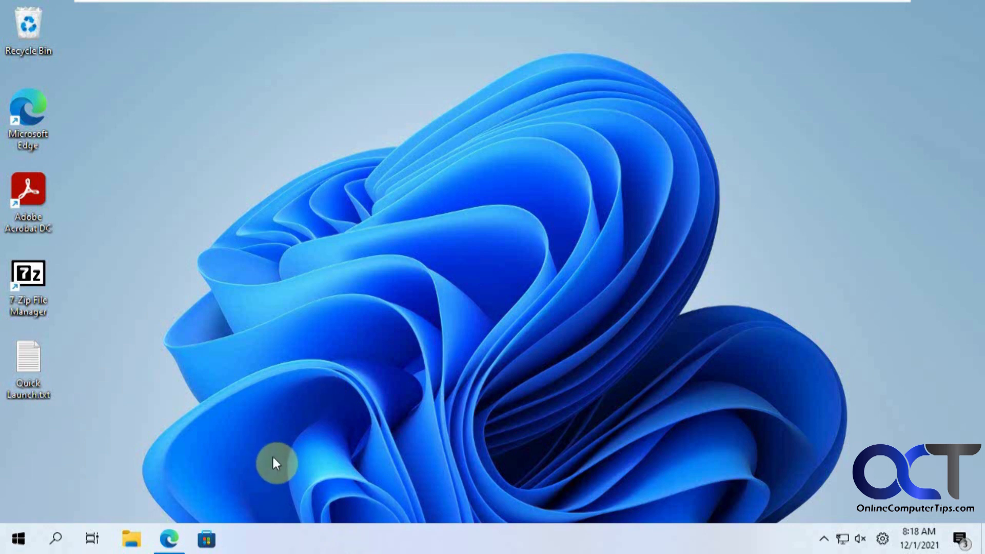
Open Quick Launch.txt from the desktop and copy the Internet Explorer folder path it contains.
{"action": "double_click", "coordinate": [31, 362]}
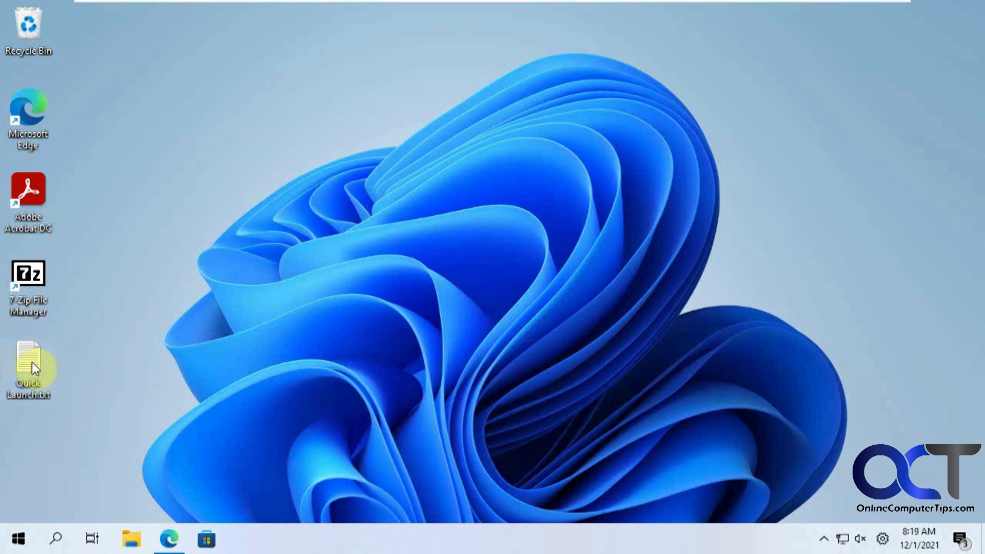
{"action": "left_click_drag", "start_coordinate": [509, 95], "coordinate": [43, 92]}
{"action": "key", "text": "ctrl+c"}
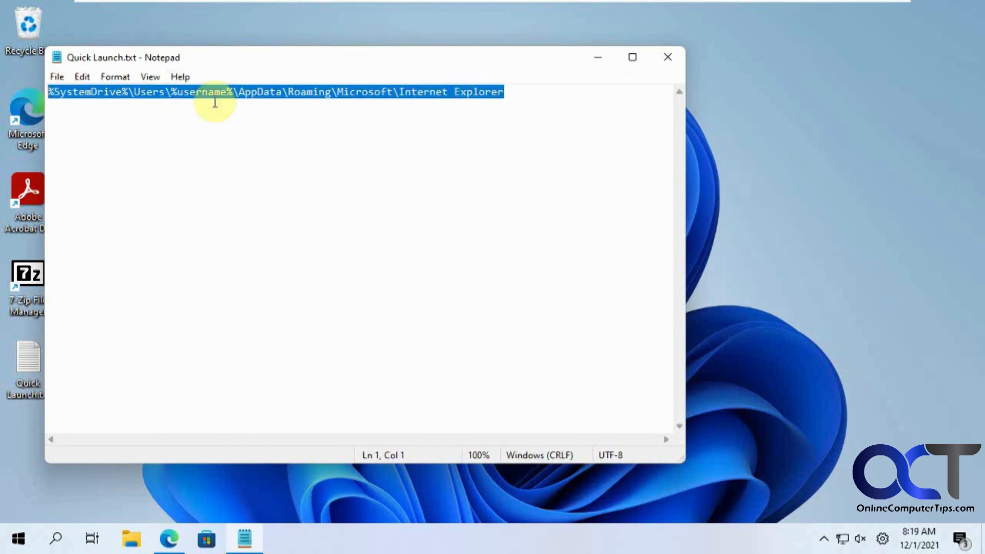
Add a new taskbar toolbar from the Quick Launch folder in %SystemDrive%\Users\%username%\AppData\Roaming\Microsoft\Internet Explorer, and minimize Notepad.
{"action": "right_click", "coordinate": [515, 542]}
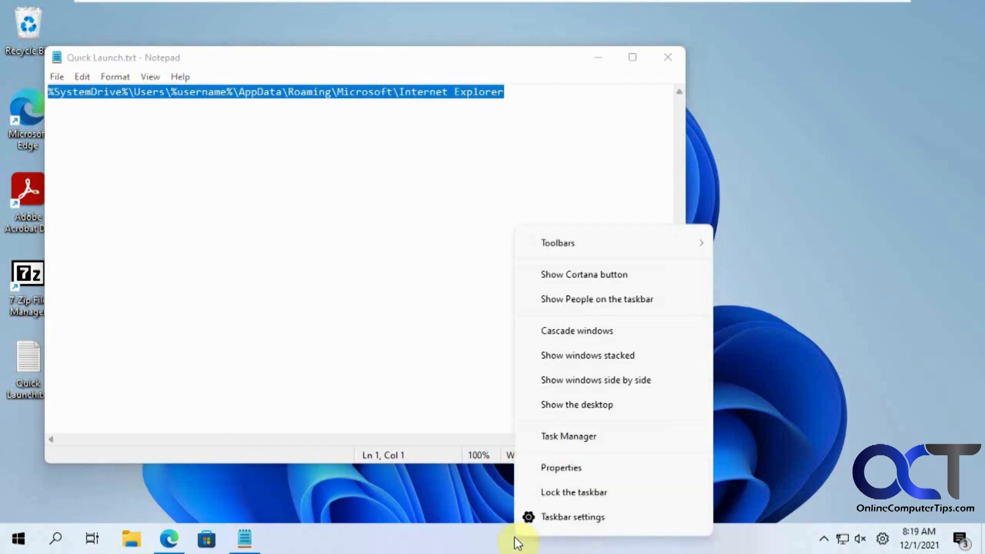
{"action": "mouse_move", "coordinate": [591, 251]}
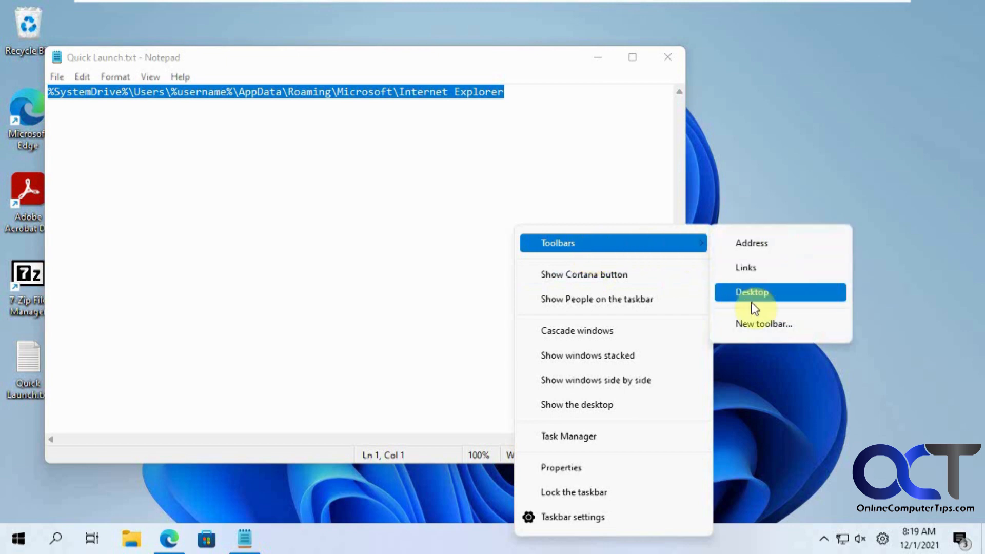
{"action": "left_click", "coordinate": [756, 325]}
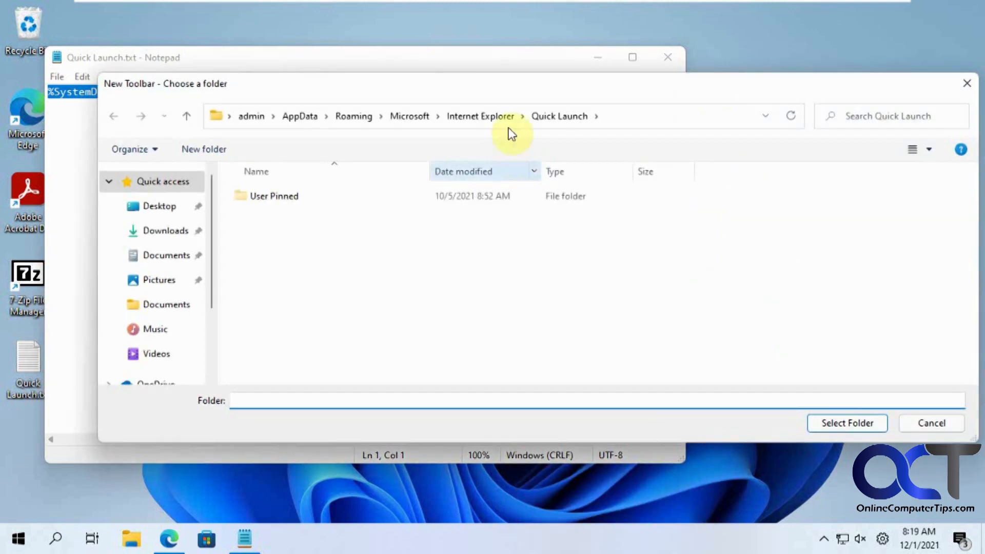
{"action": "left_click", "coordinate": [624, 114]}
{"action": "key", "text": "ctrl+v"}
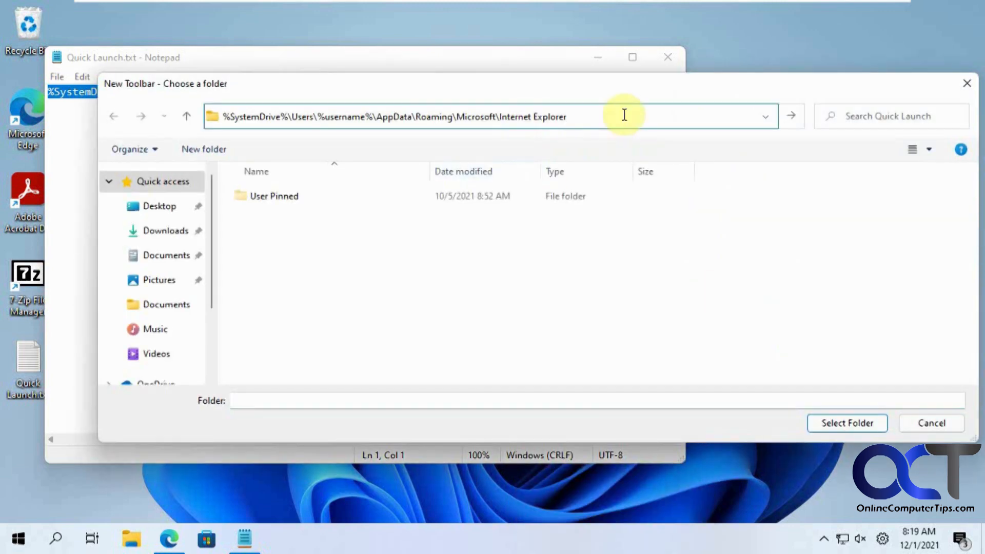
{"action": "left_click", "coordinate": [791, 116]}
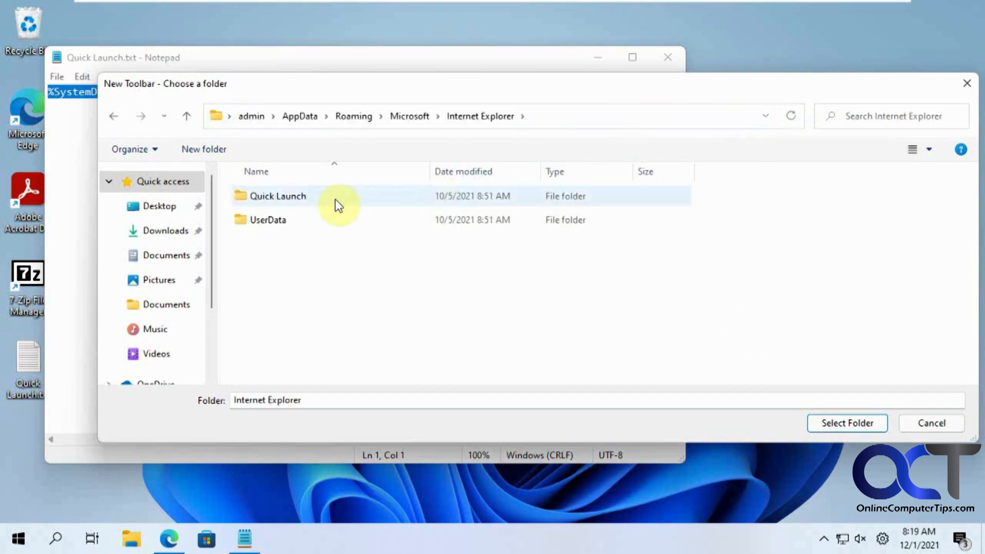
{"action": "left_click", "coordinate": [304, 202]}
{"action": "left_click", "coordinate": [831, 423]}
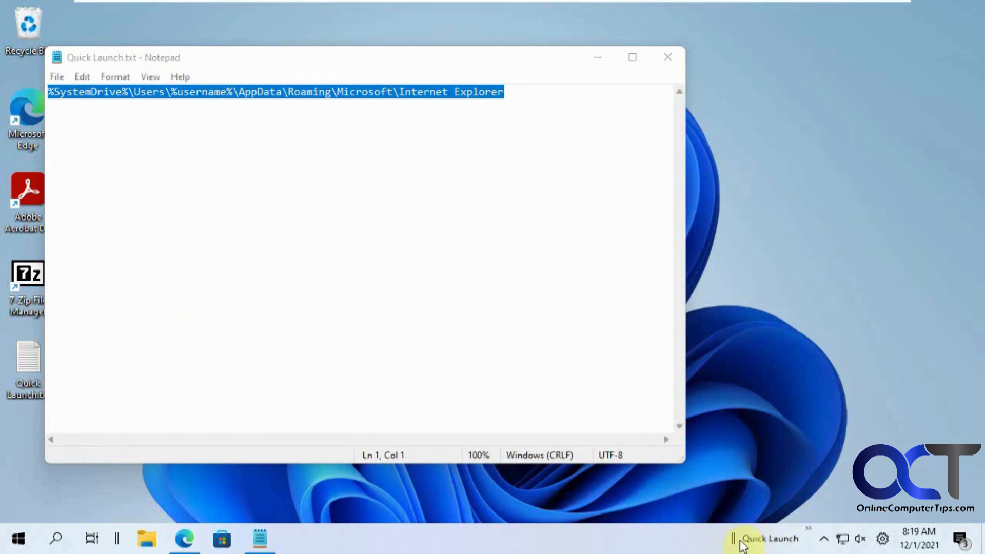
{"action": "left_click", "coordinate": [599, 59]}
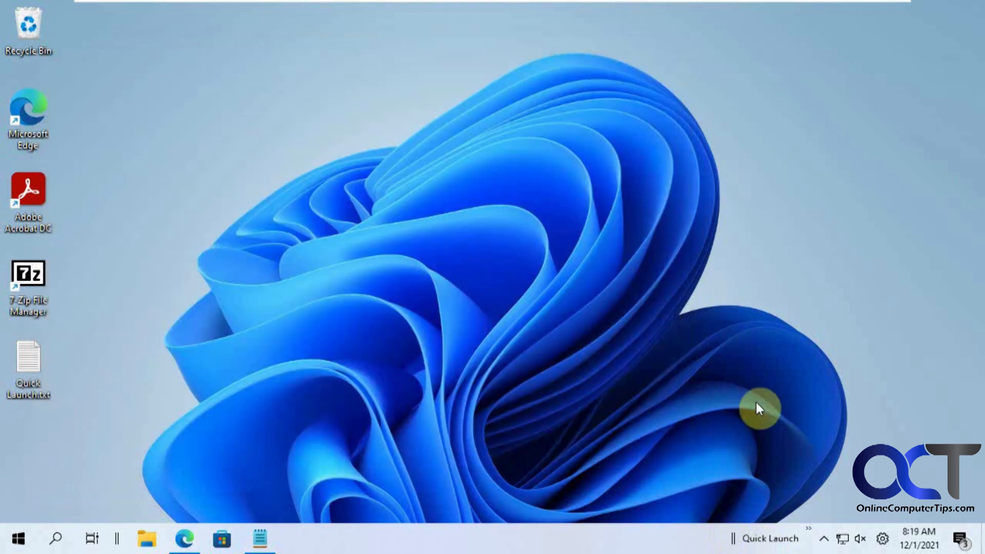
Hide the Quick Launch toolbar's title and text labels, and move the toolbar ahead of the pinned app icons on the taskbar.
{"action": "right_click", "coordinate": [755, 548]}
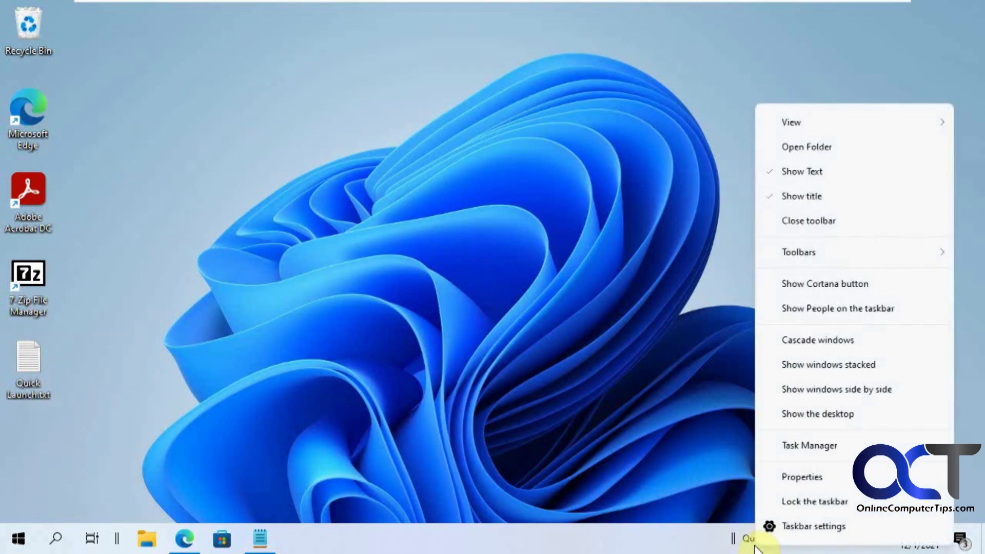
{"action": "left_click", "coordinate": [799, 204]}
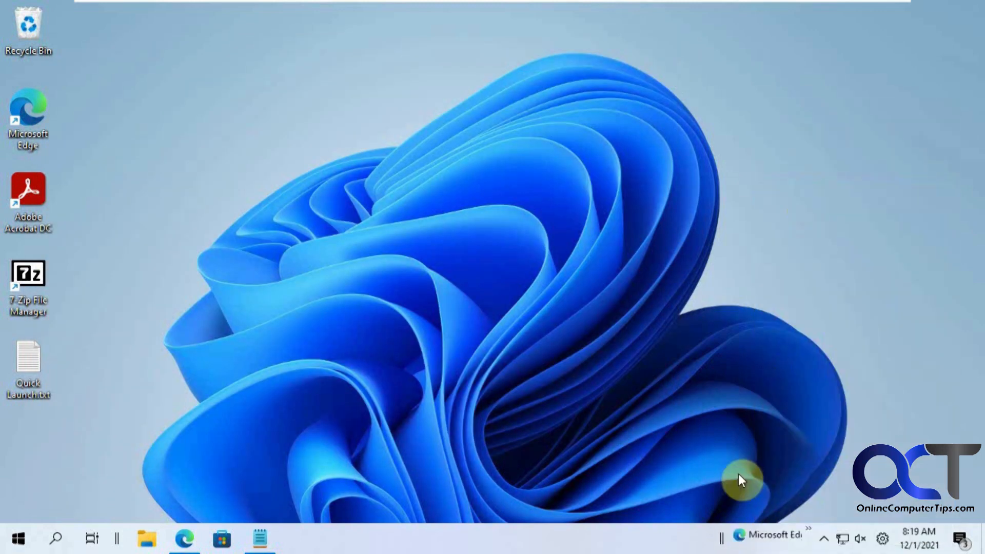
{"action": "right_click", "coordinate": [731, 548]}
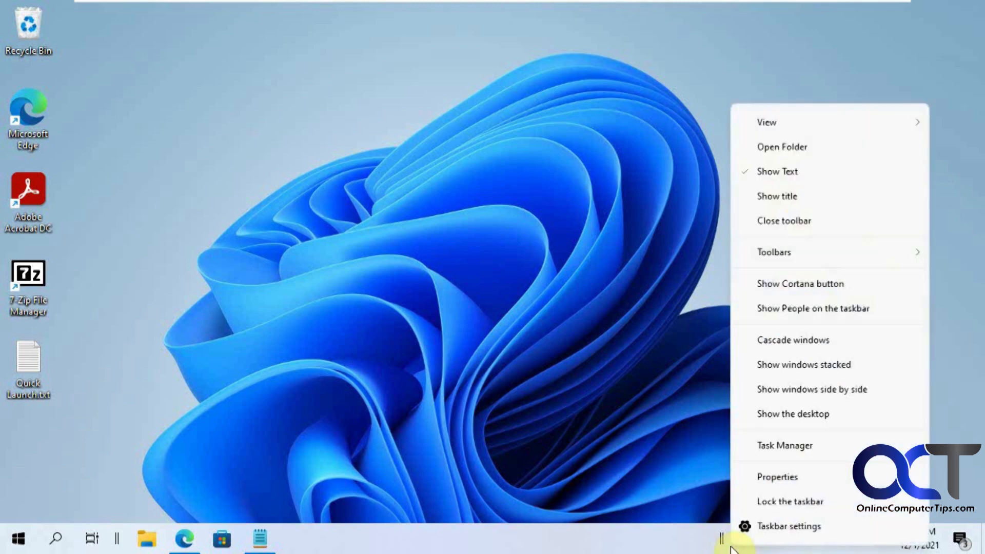
{"action": "left_click", "coordinate": [779, 173]}
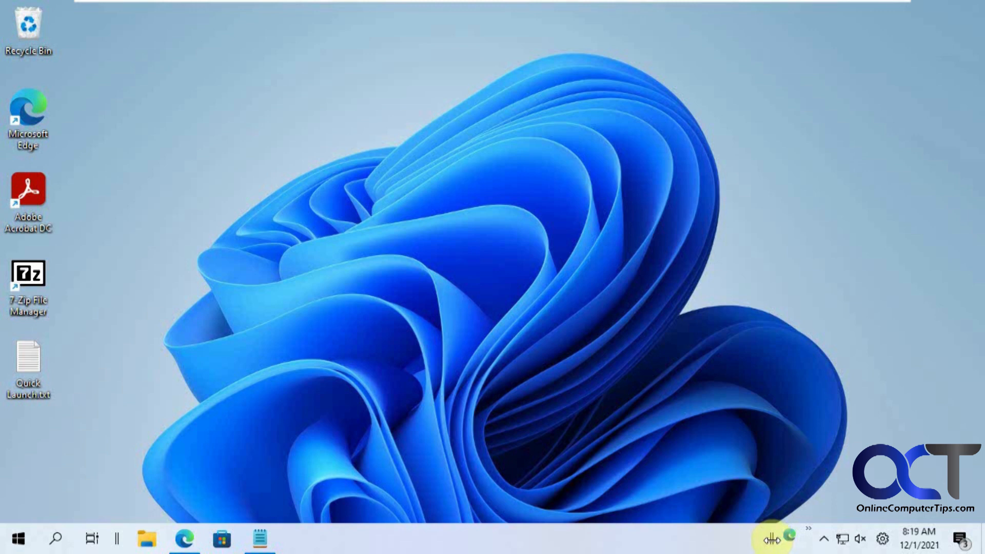
{"action": "left_click_drag", "start_coordinate": [772, 539], "coordinate": [195, 536]}
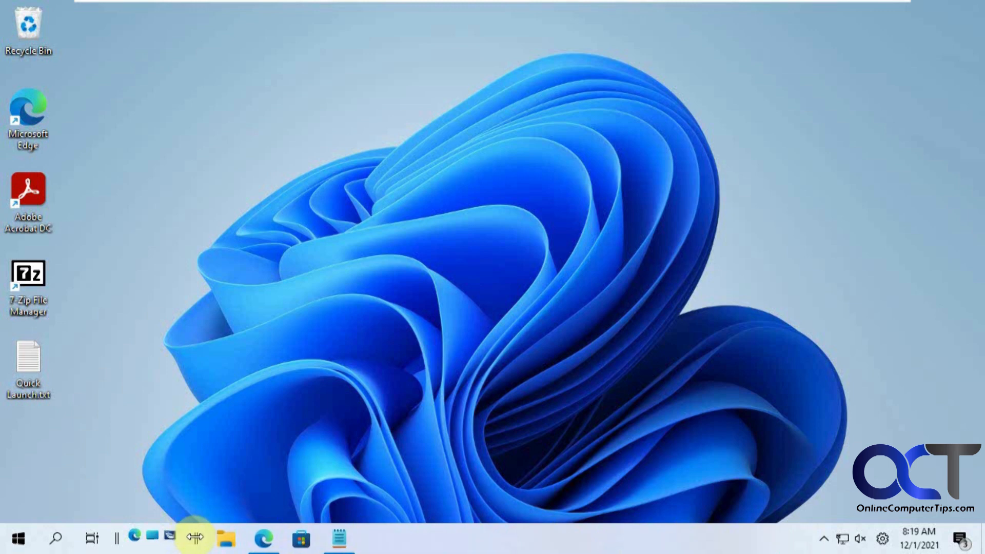
Close the open Microsoft Edge and Notepad windows from the taskbar.
{"action": "right_click", "coordinate": [264, 538]}
{"action": "left_click", "coordinate": [269, 504]}
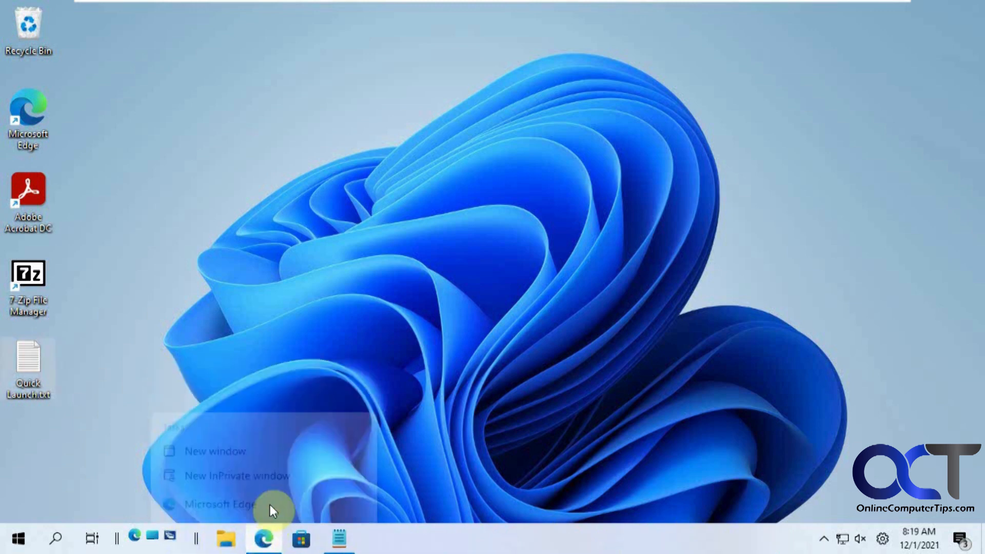
{"action": "right_click", "coordinate": [339, 539]}
{"action": "left_click", "coordinate": [332, 504]}
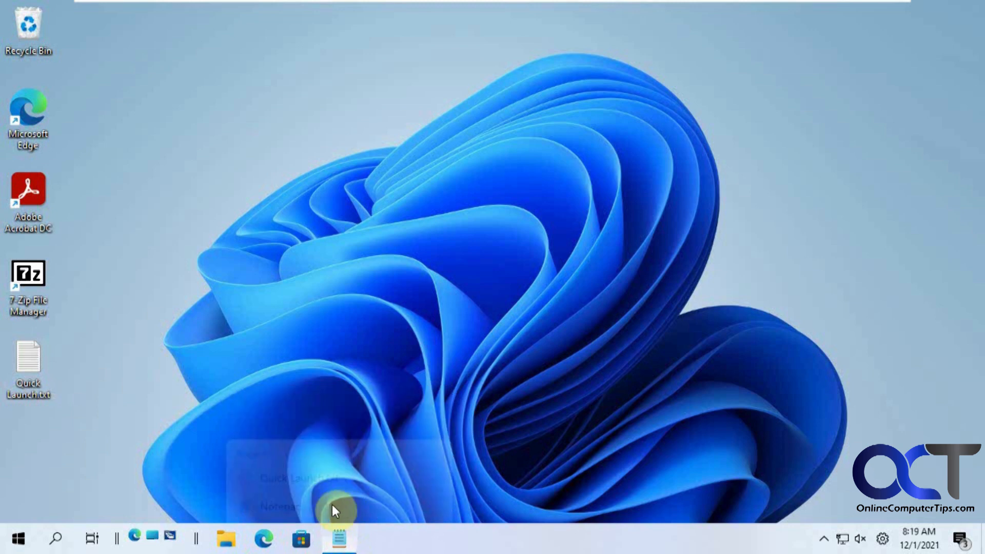
Unpin Microsoft Edge and Microsoft Store from the taskbar.
{"action": "right_click", "coordinate": [263, 539]}
{"action": "left_click", "coordinate": [258, 501]}
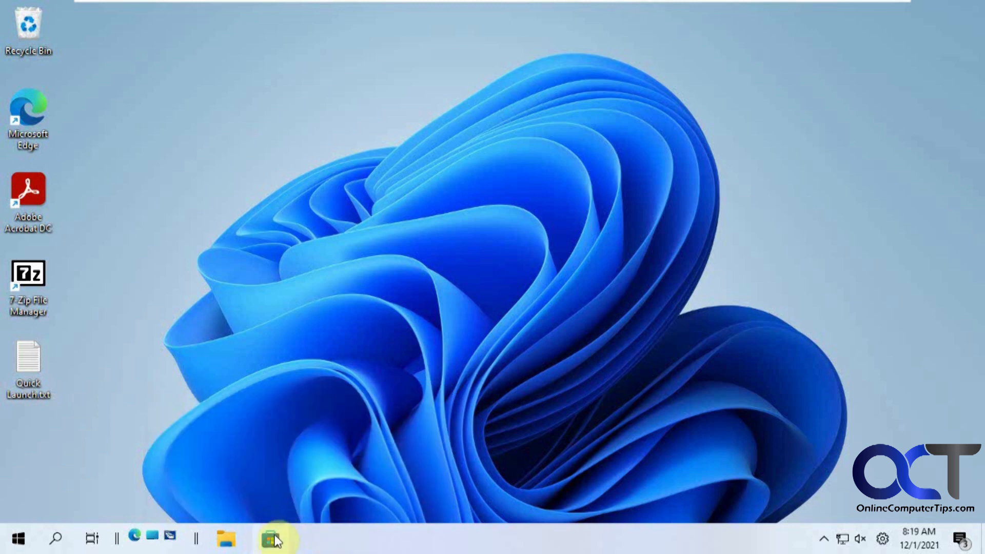
{"action": "right_click", "coordinate": [272, 538]}
{"action": "left_click", "coordinate": [268, 502]}
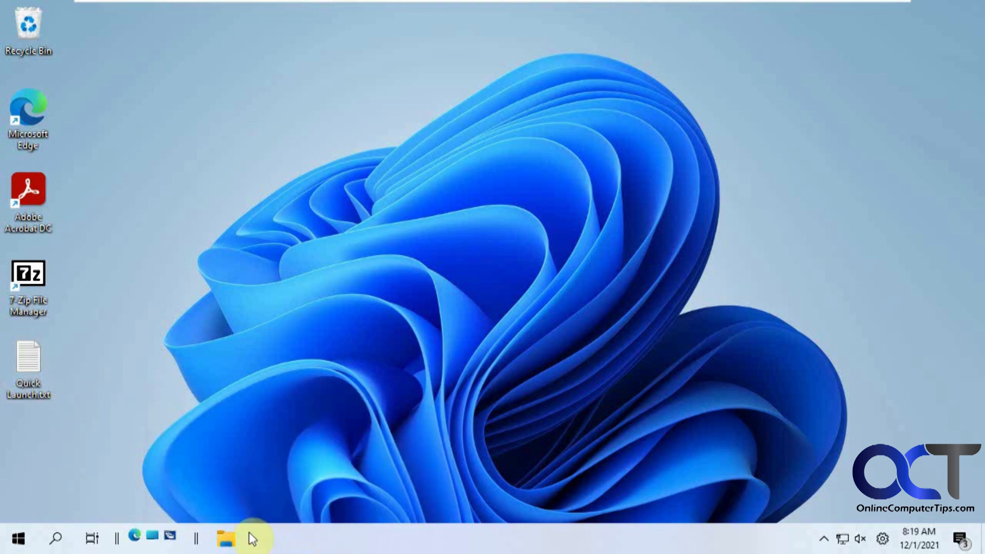
Unpin File Explorer from the taskbar.
{"action": "right_click", "coordinate": [228, 537]}
{"action": "left_click", "coordinate": [229, 500]}
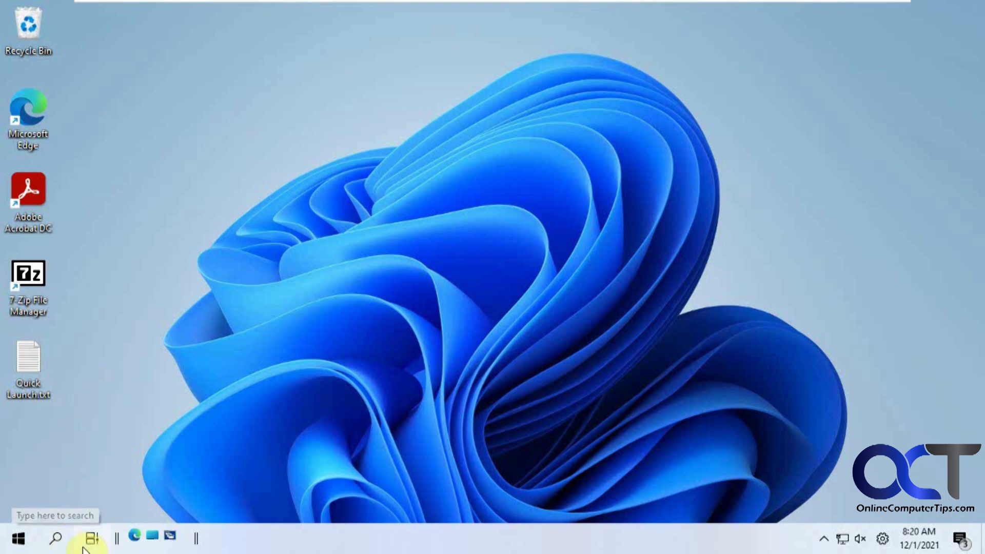
{"action": "right_click", "coordinate": [57, 543]}
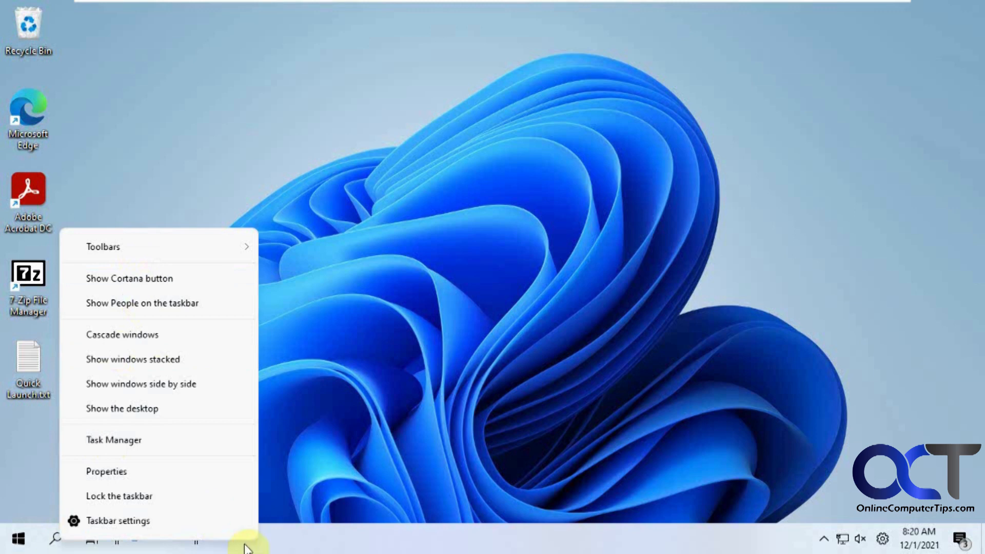
{"action": "left_click", "coordinate": [290, 549]}
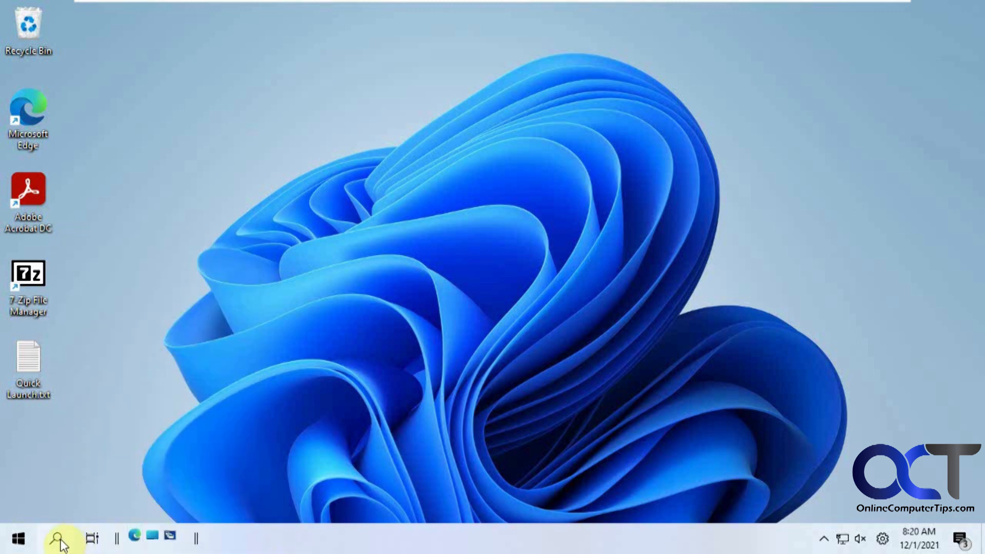
Delete the Window Switcher shortcut from the Quick Launch toolbar and add the desktop's Adobe Acrobat DC shortcut there.
{"action": "right_click", "coordinate": [169, 533]}
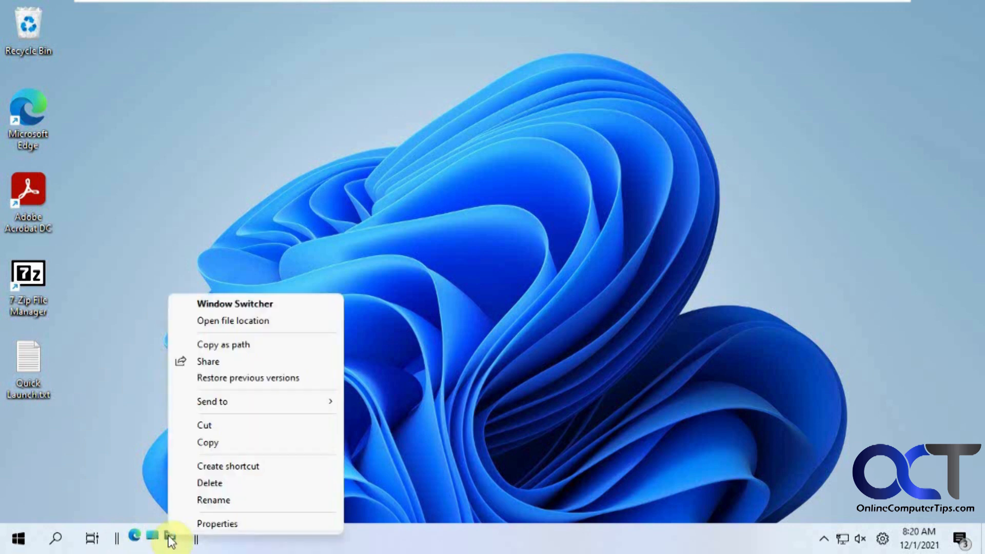
{"action": "left_click", "coordinate": [208, 485]}
{"action": "left_click_drag", "start_coordinate": [21, 195], "coordinate": [175, 547]}
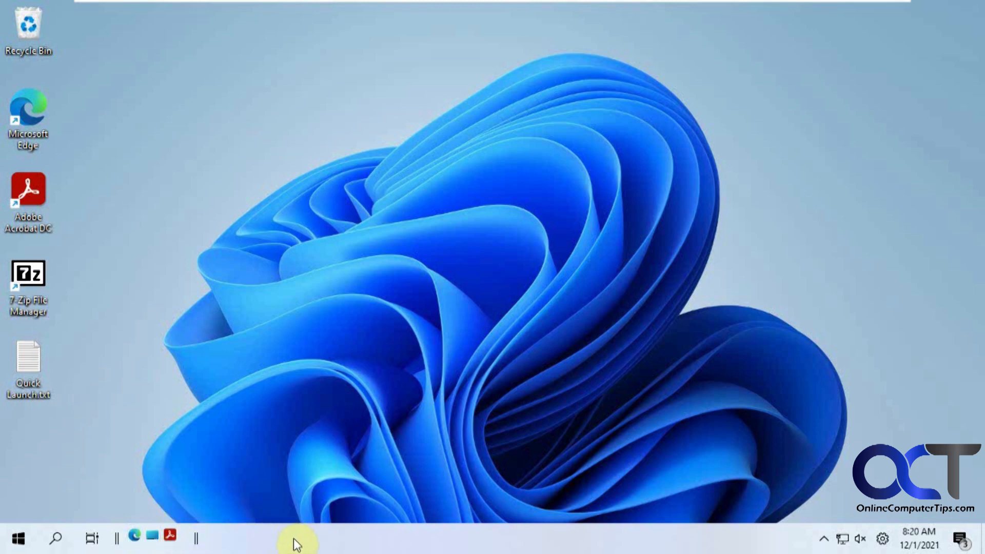
Review the folder path in Quick Launch.txt and the taskbar's new toolbar option, and close the text file.
{"action": "double_click", "coordinate": [31, 389]}
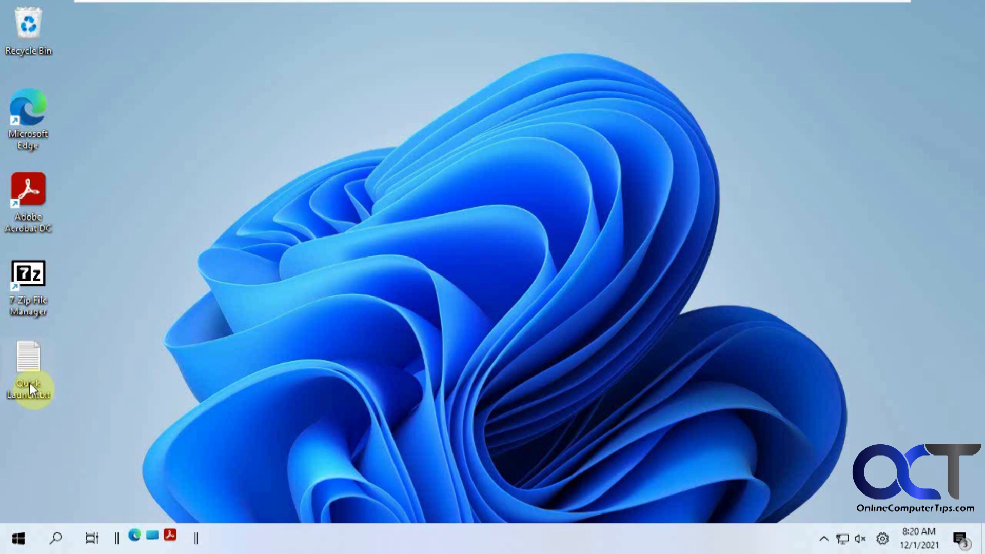
{"action": "left_click_drag", "start_coordinate": [502, 98], "coordinate": [48, 96]}
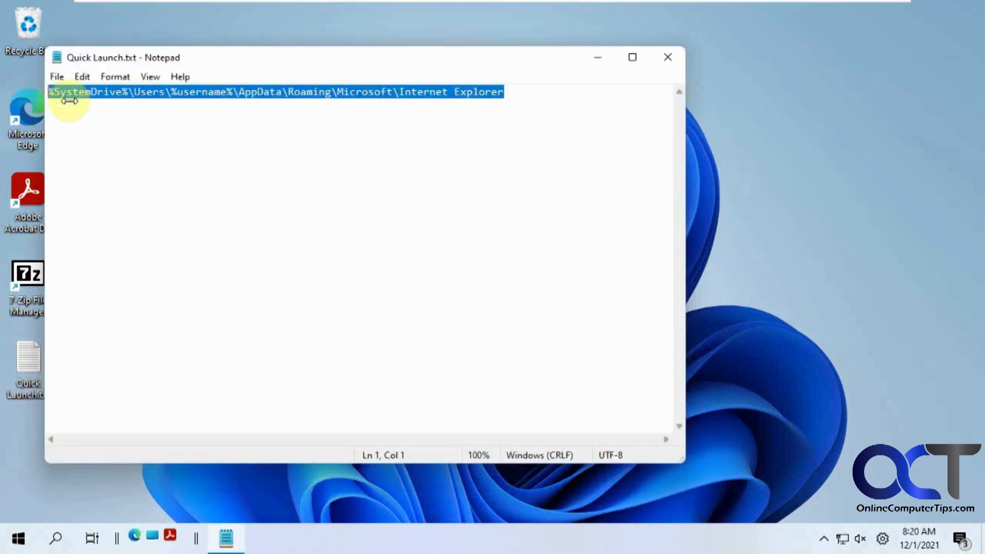
{"action": "right_click", "coordinate": [556, 542]}
{"action": "mouse_move", "coordinate": [615, 251]}
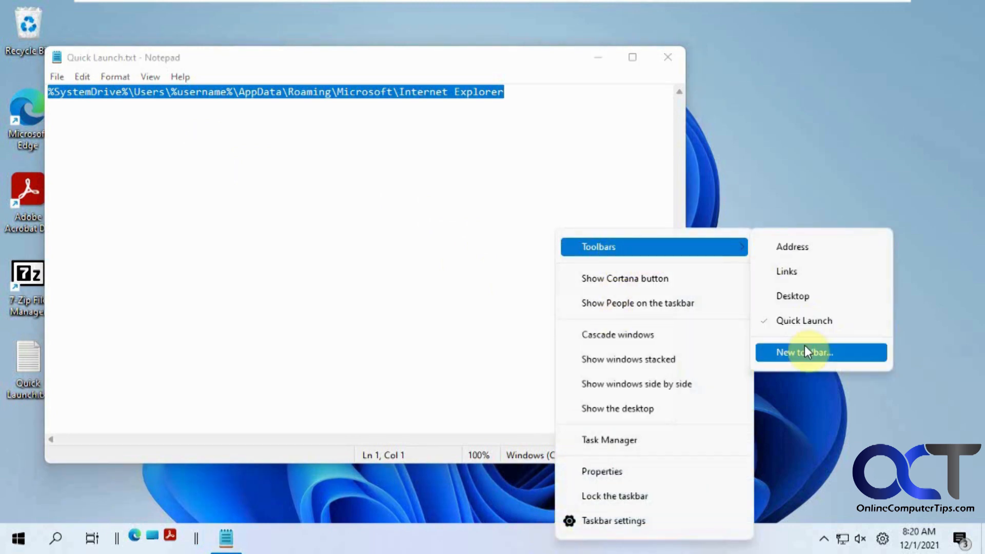
{"action": "left_click", "coordinate": [290, 547]}
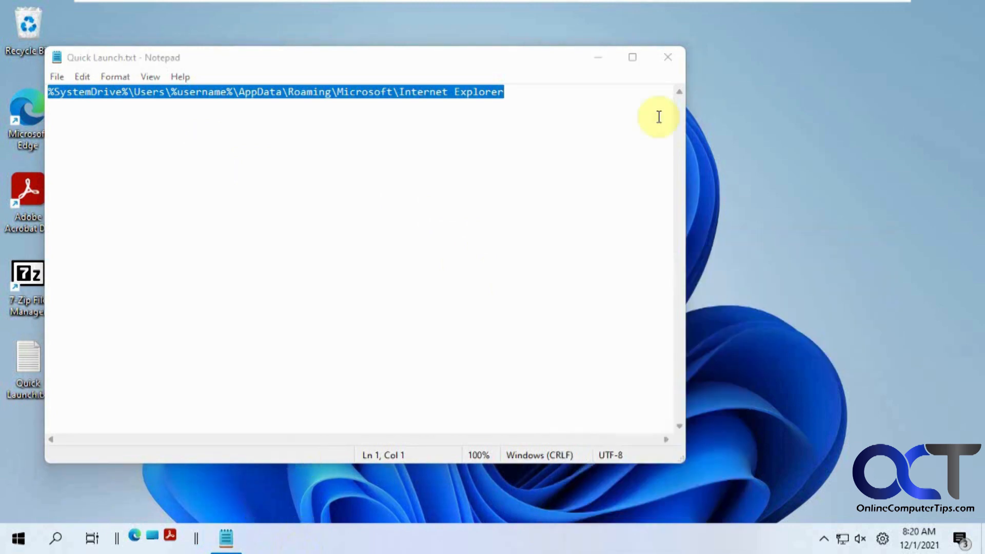
{"action": "left_click", "coordinate": [669, 58]}
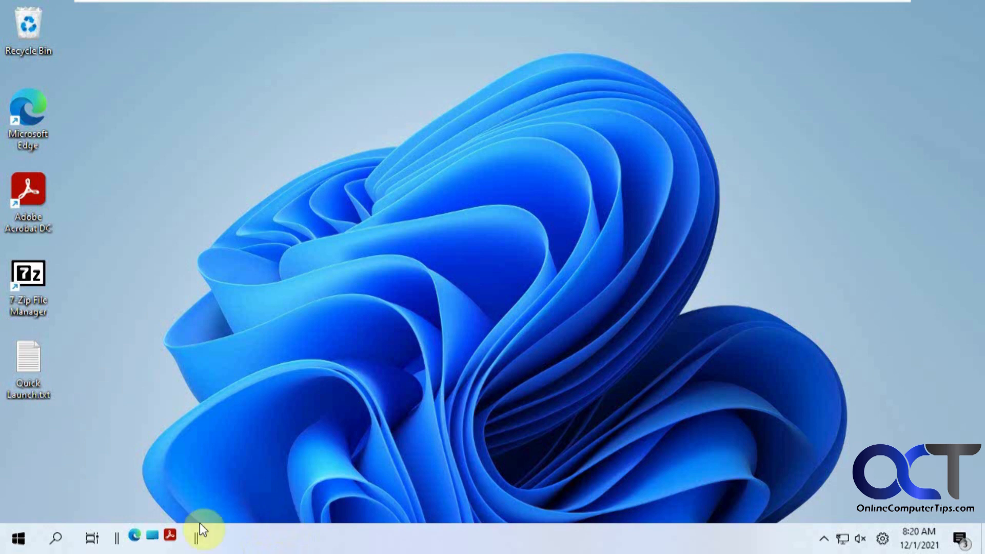
Open the Start menu to examine its layout and pinned apps.
{"action": "left_click", "coordinate": [20, 539]}
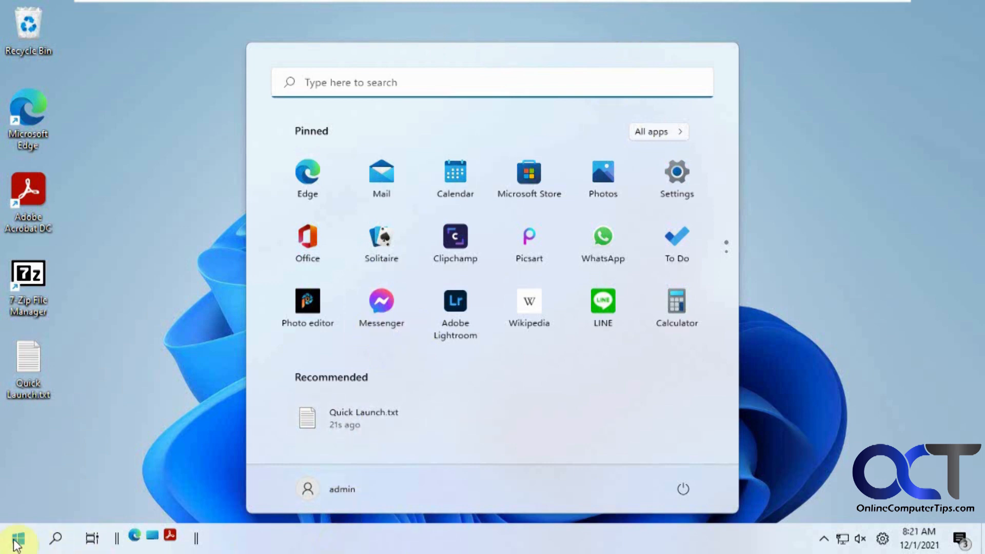
{"action": "left_click", "coordinate": [17, 541]}
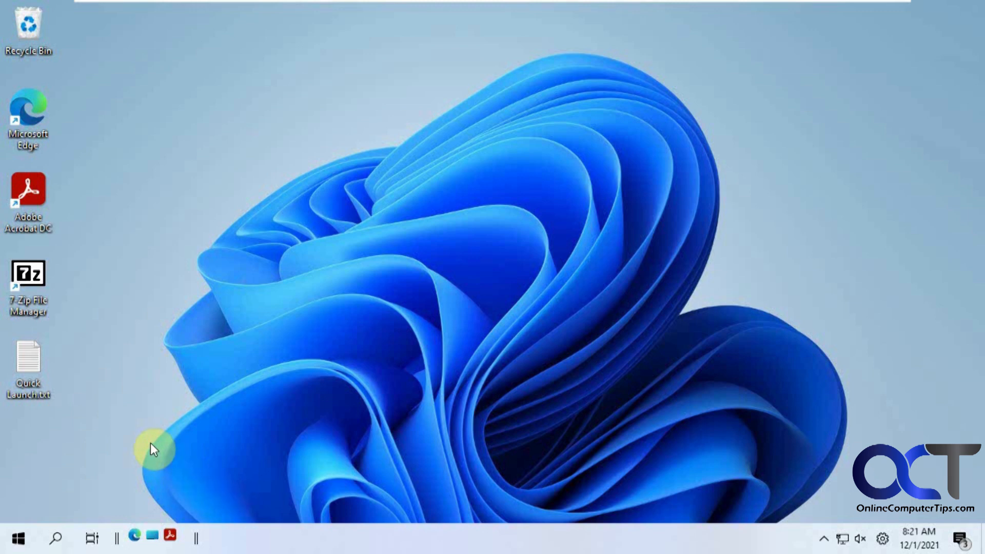
{"action": "left_click", "coordinate": [20, 542]}
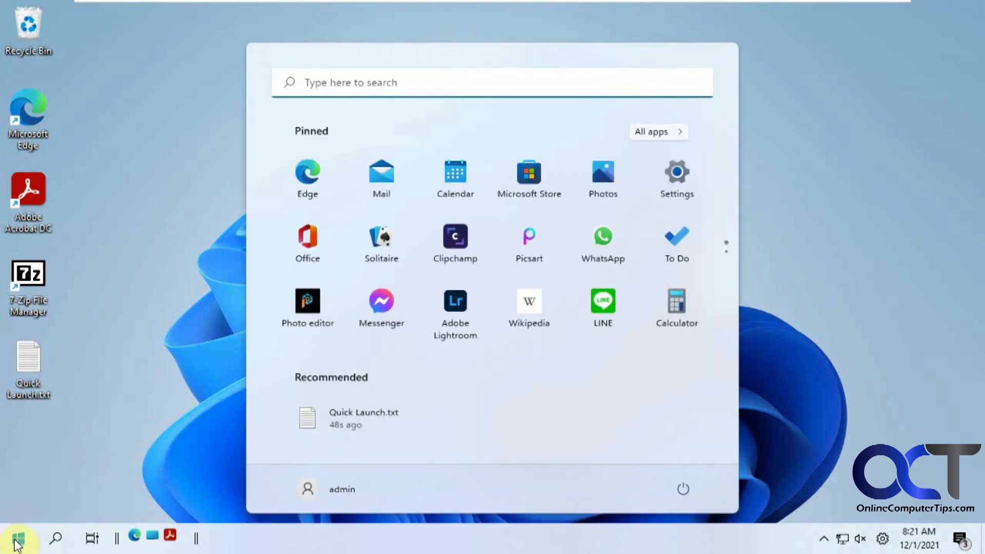
Uninstall ExplorerPatcher through Apps & features, allowing ep_setup.exe to make changes and confirming the removal, and minimize Settings.
{"action": "right_click", "coordinate": [18, 544]}
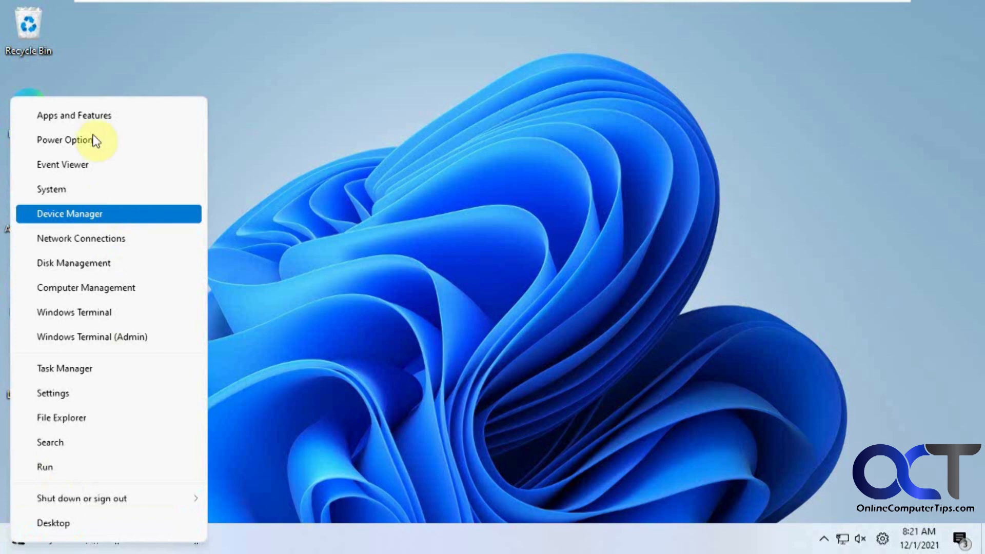
{"action": "left_click", "coordinate": [90, 115]}
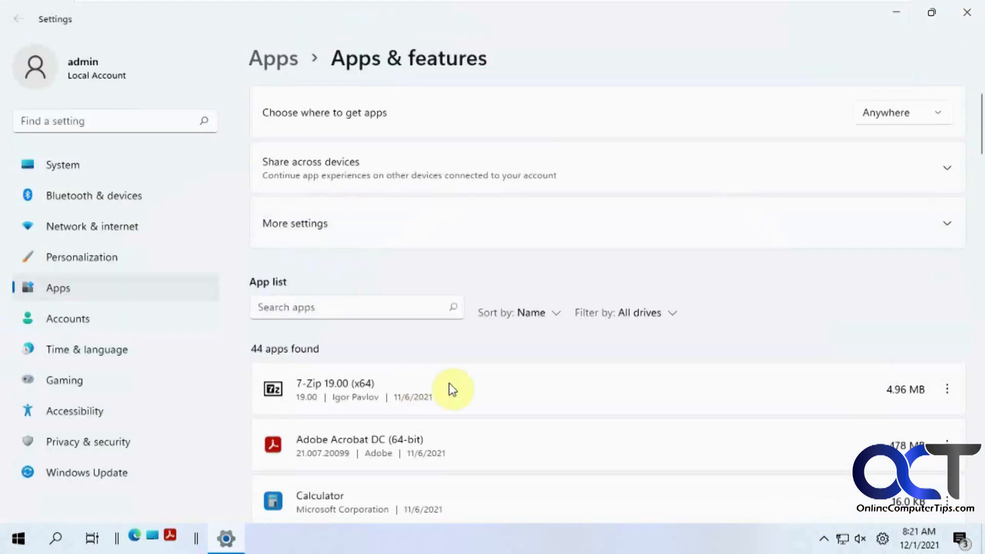
{"action": "scroll", "coordinate": [450, 390], "scroll_direction": "down", "scroll_amount": 8}
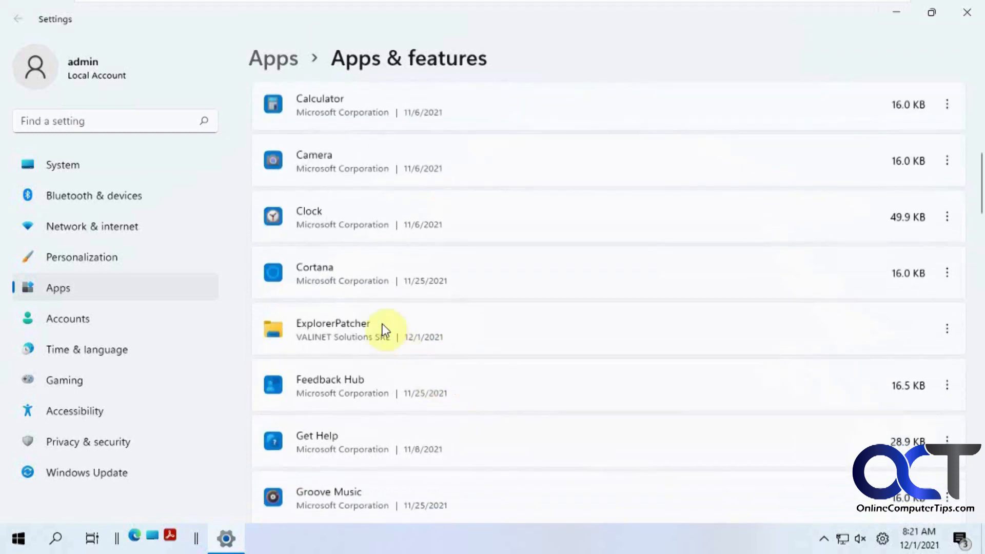
{"action": "left_click", "coordinate": [946, 332]}
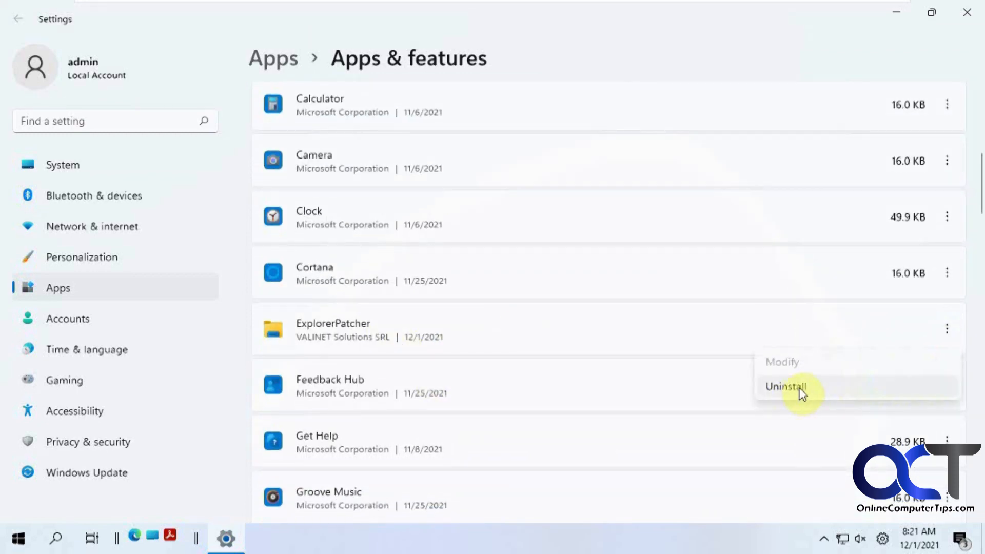
{"action": "left_click", "coordinate": [799, 392]}
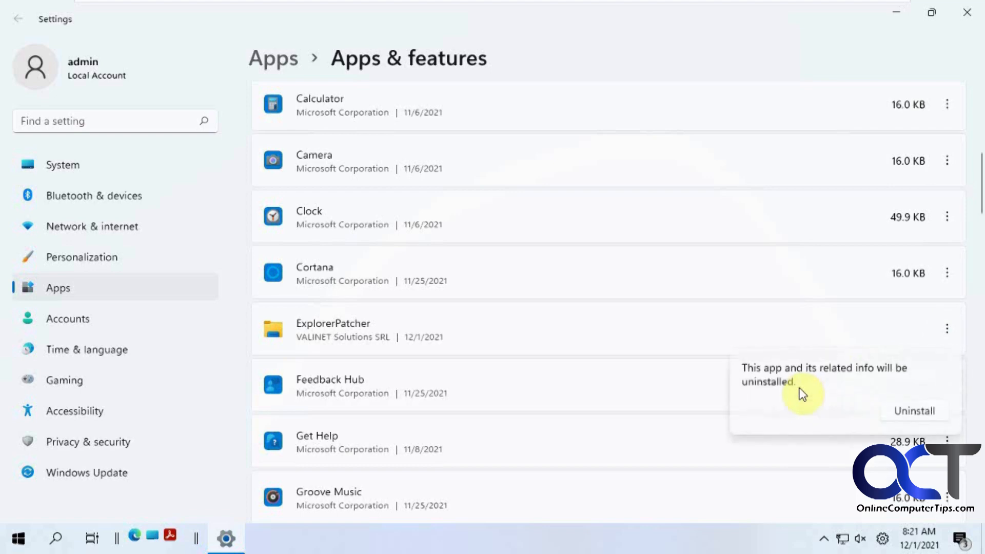
{"action": "left_click", "coordinate": [897, 407]}
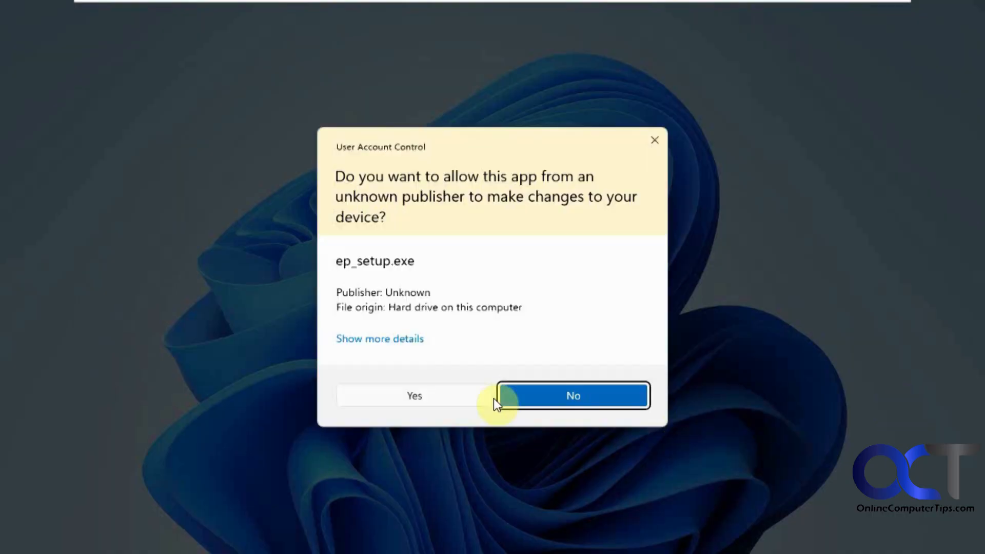
{"action": "left_click", "coordinate": [462, 395]}
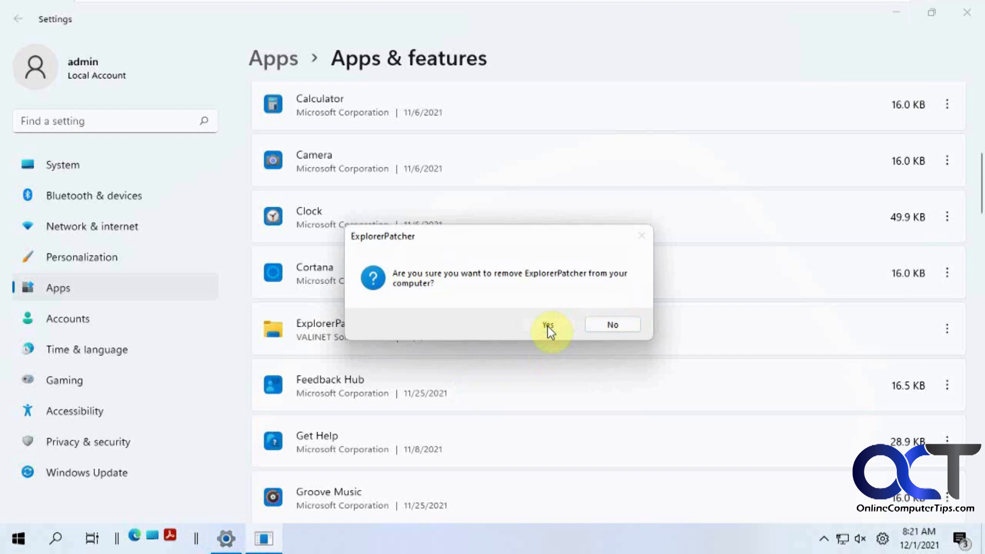
{"action": "left_click", "coordinate": [546, 325]}
{"action": "left_click", "coordinate": [595, 323]}
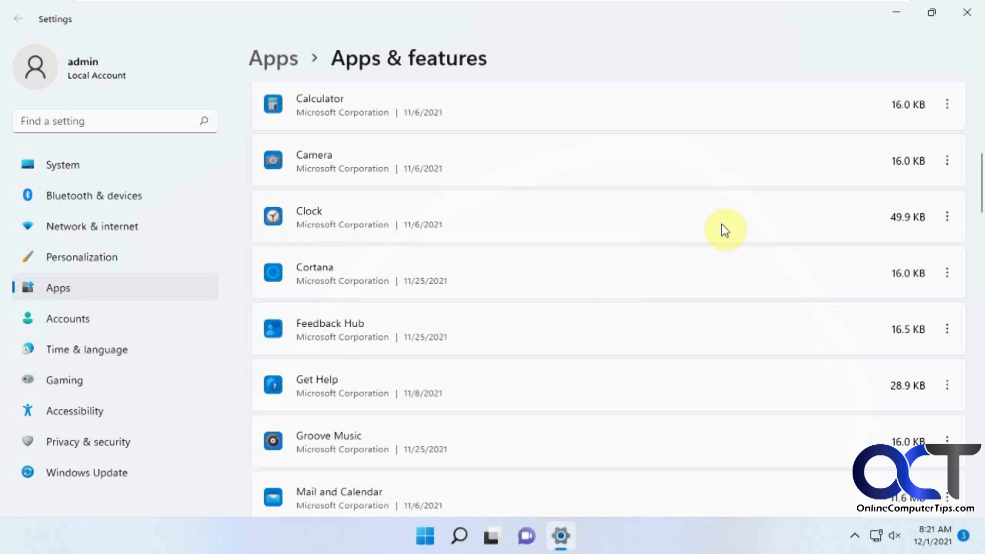
{"action": "left_click", "coordinate": [893, 18]}
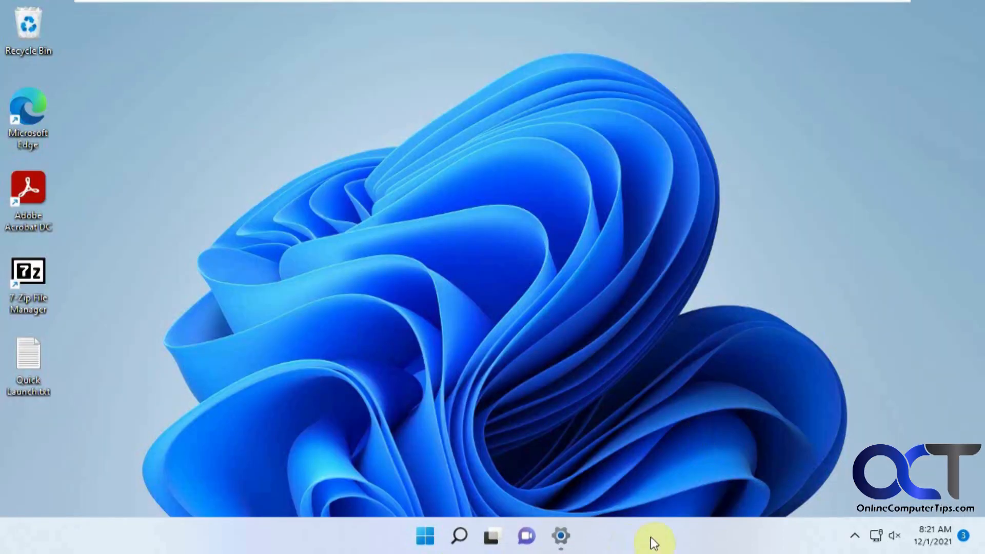